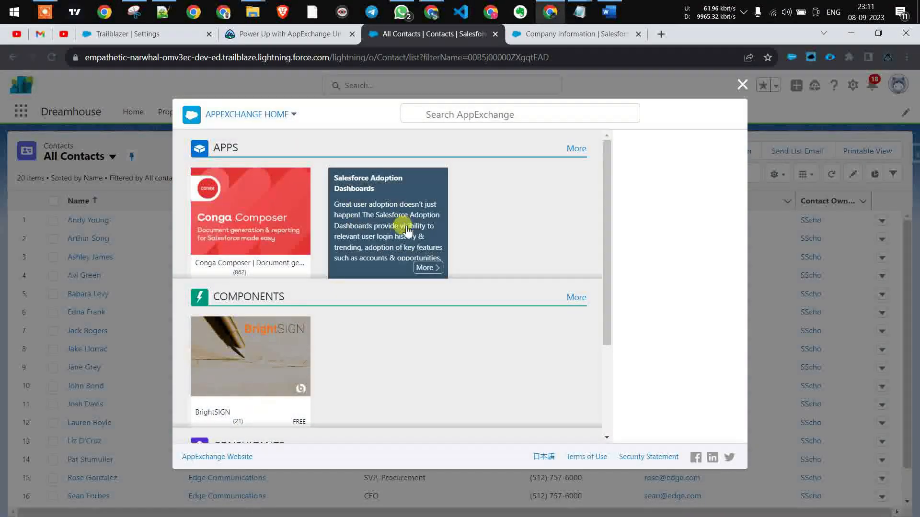
- Open the Salesforce Adoption Dashboards app listing from the AppExchange Apps results
left_click(402, 216)
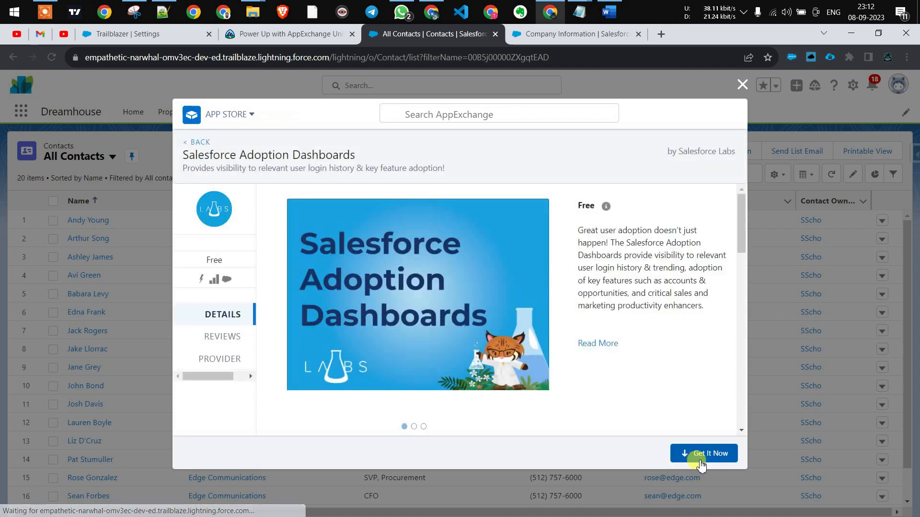
- Choose Get It Now, log in to AppExchange, and allow it access to the org
left_click(698, 455)
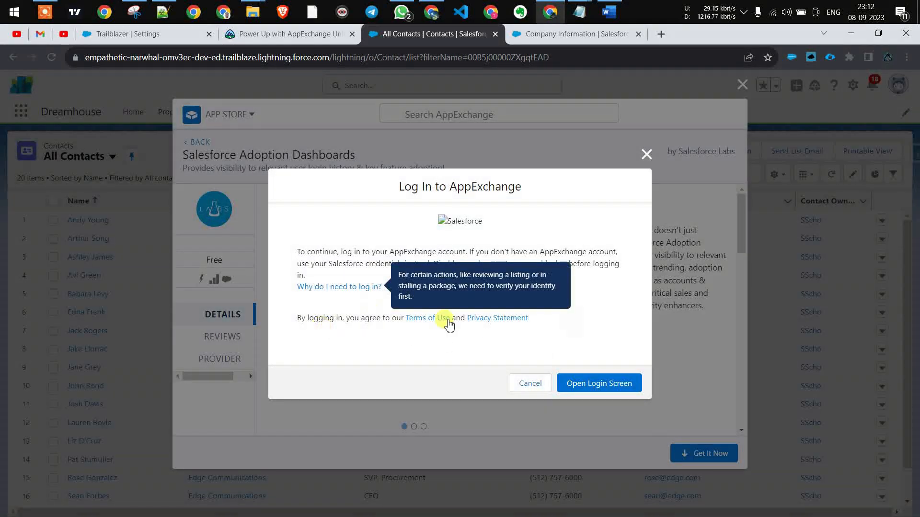
left_click(598, 386)
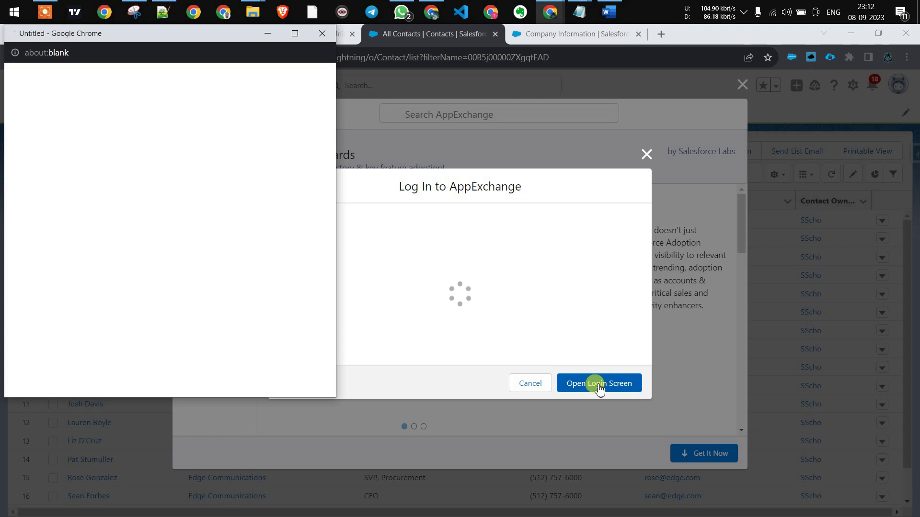
left_click(204, 304)
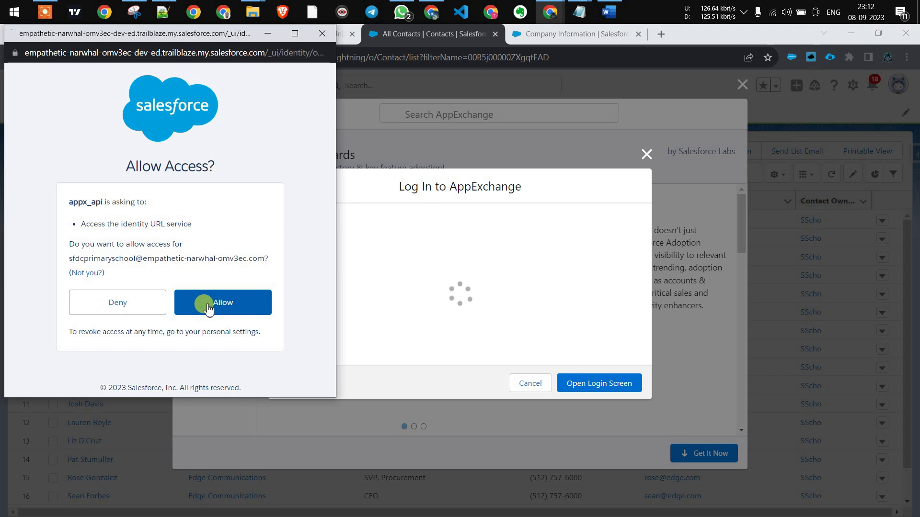
left_click(208, 306)
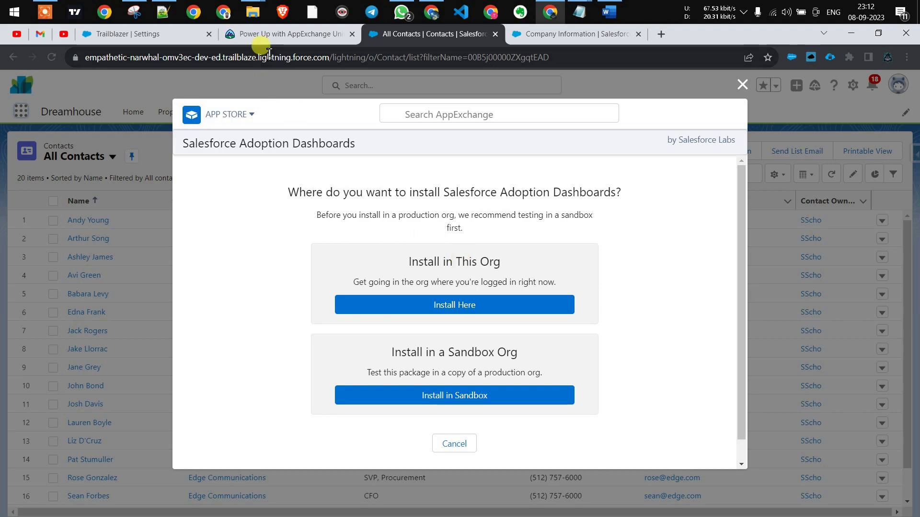
left_click(249, 33)
scroll(311, 260, "down", 2)
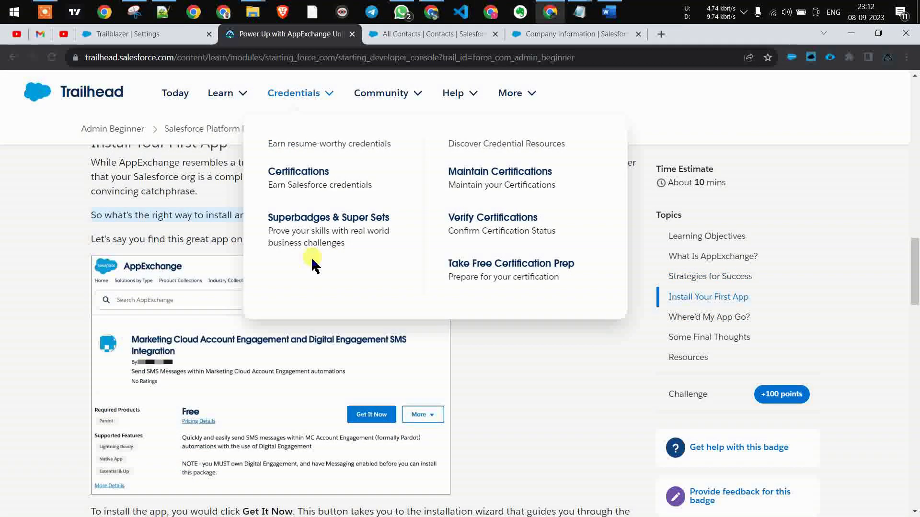
scroll(312, 260, "down", 3)
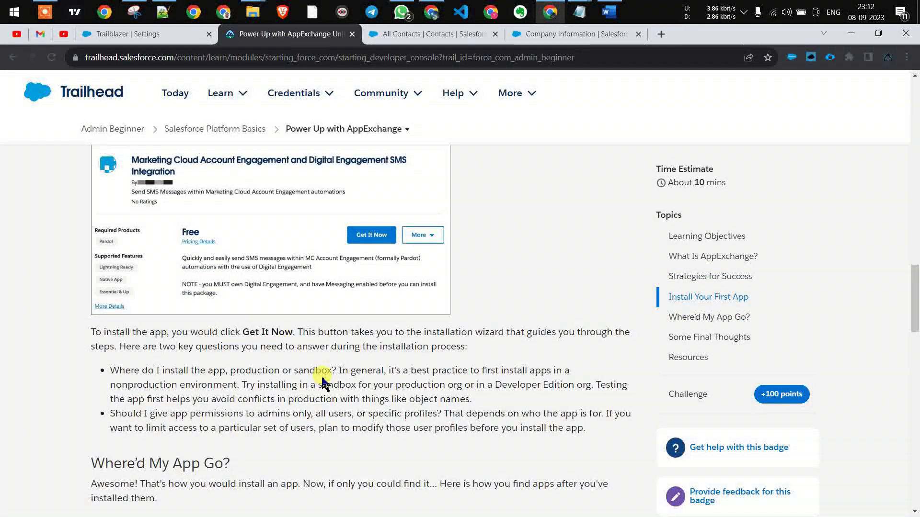
scroll(322, 381, "down", 1)
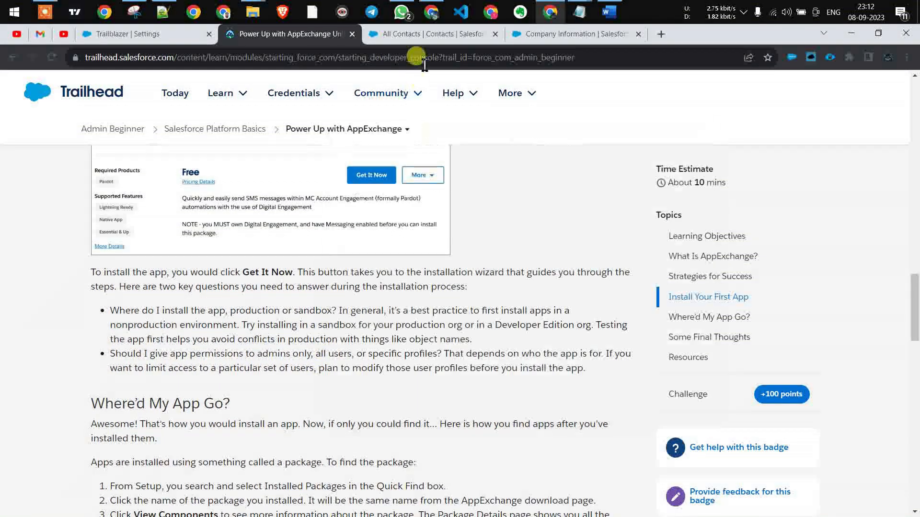
left_click(447, 38)
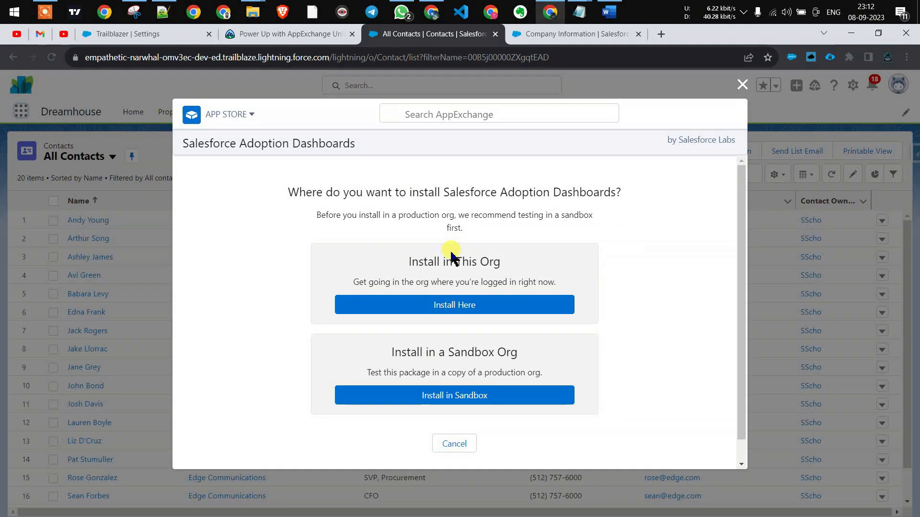
- Choose to install in this org and enter the first name, last name and e-mail address
left_click(464, 309)
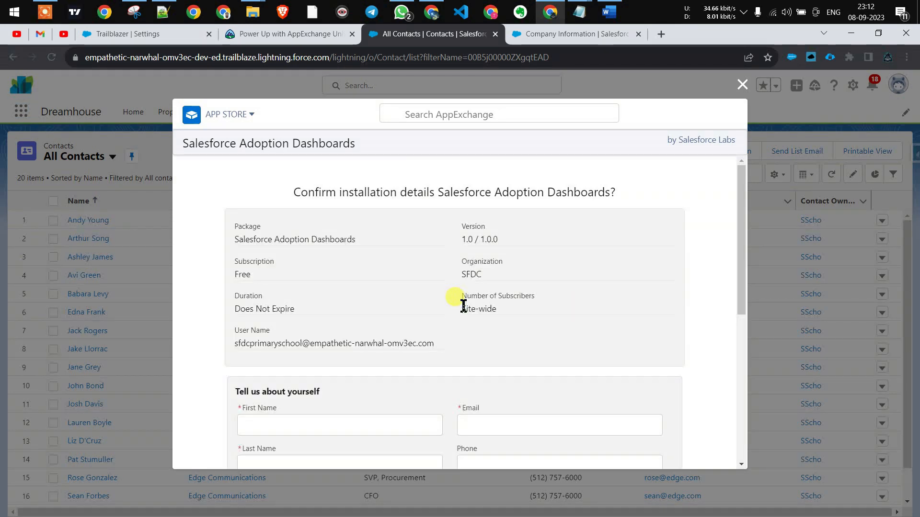
scroll(462, 304, "down", 3)
left_click(361, 308)
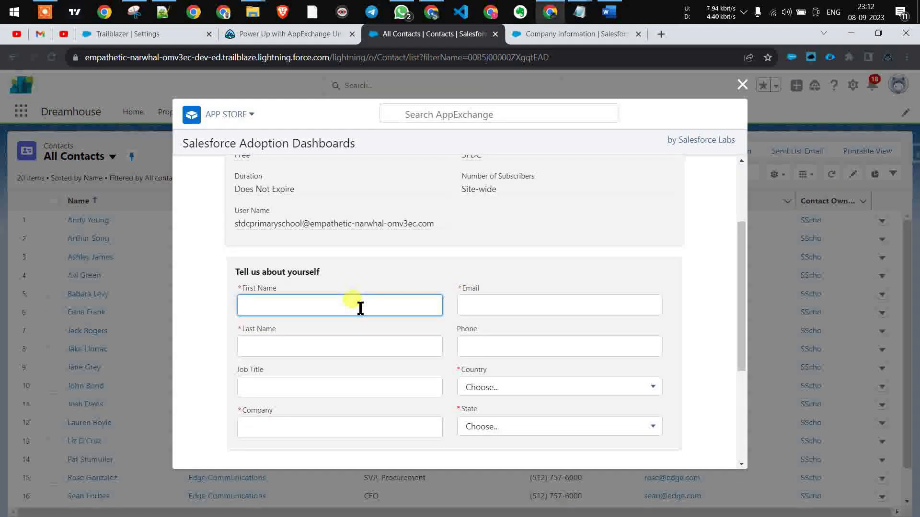
type("SDFC")
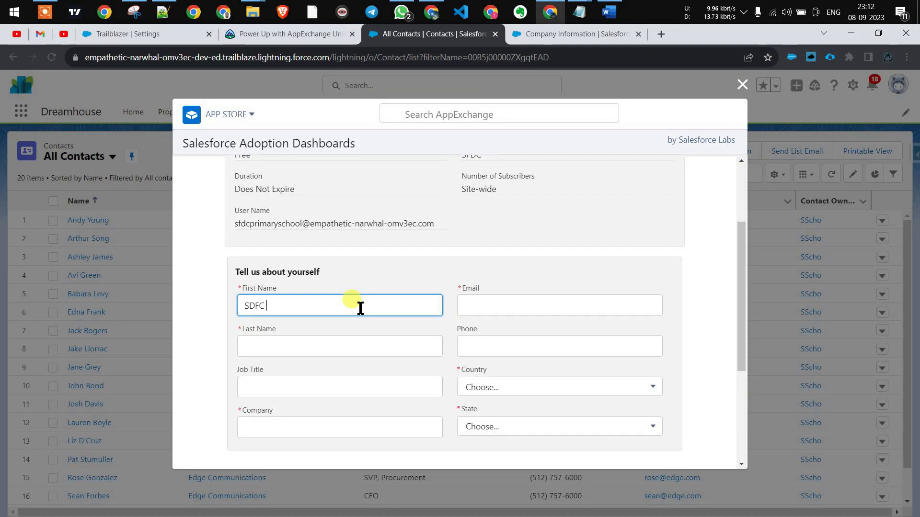
key("Tab")
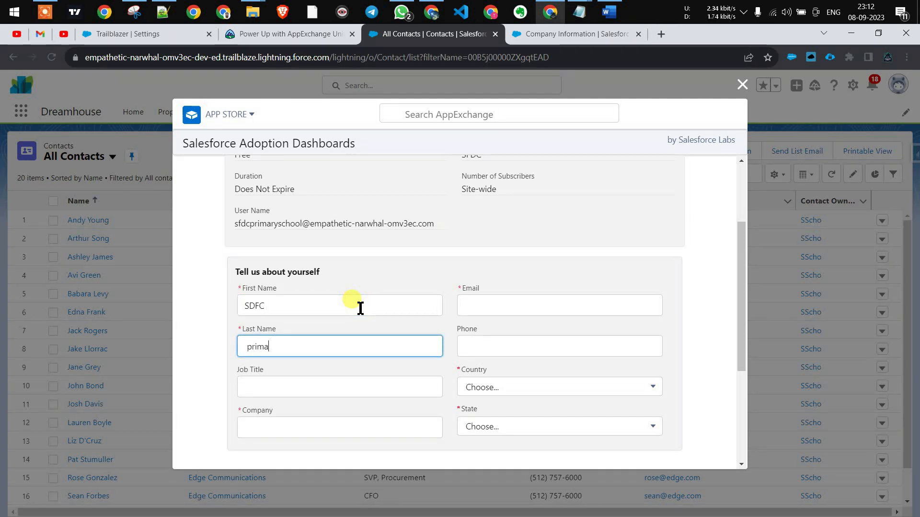
type("primary School")
key("Tab")
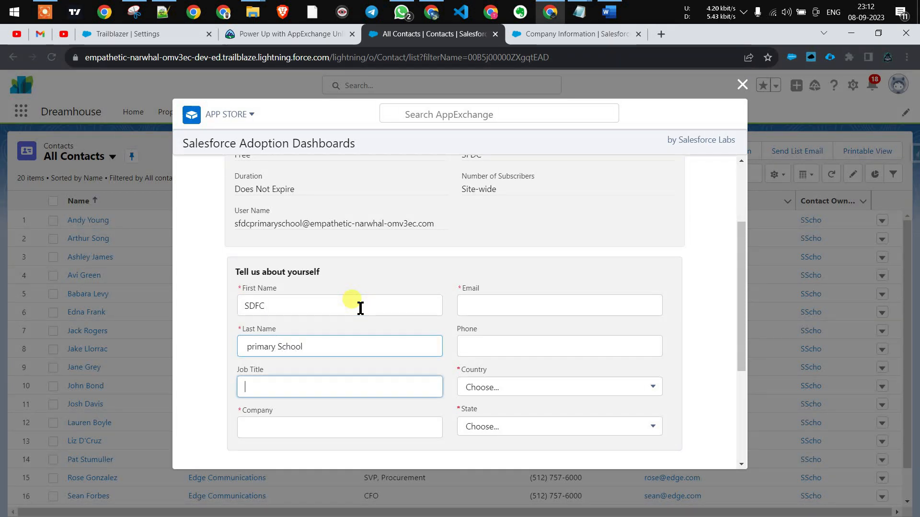
left_click(470, 307)
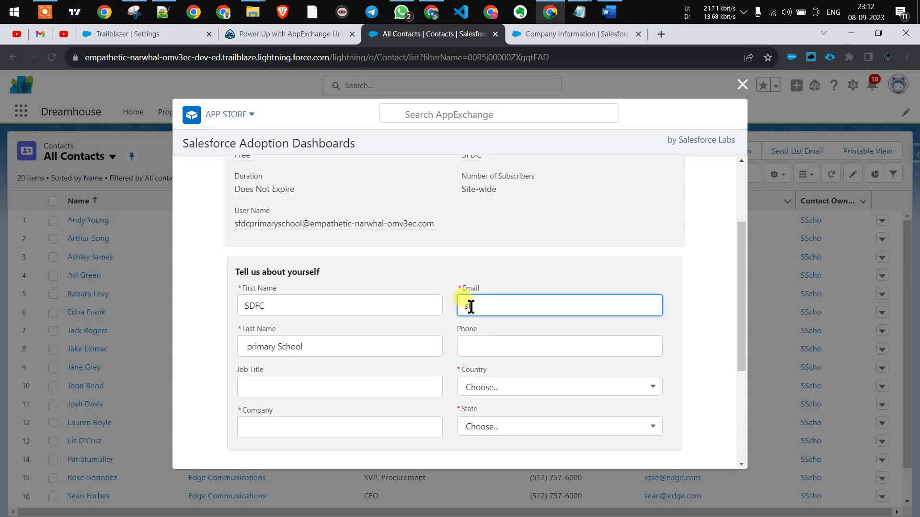
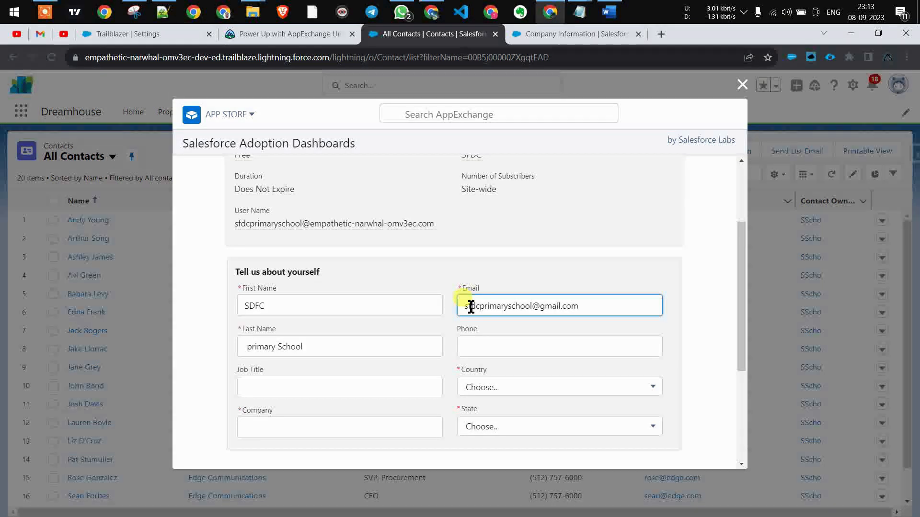
- Set the country to India and the company to SDFC Primary School
left_click(484, 347)
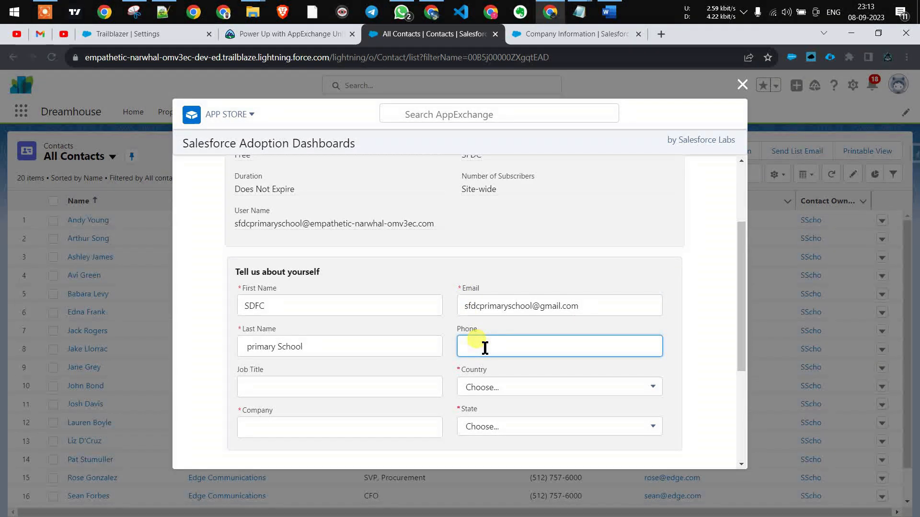
left_click(492, 386)
type("in")
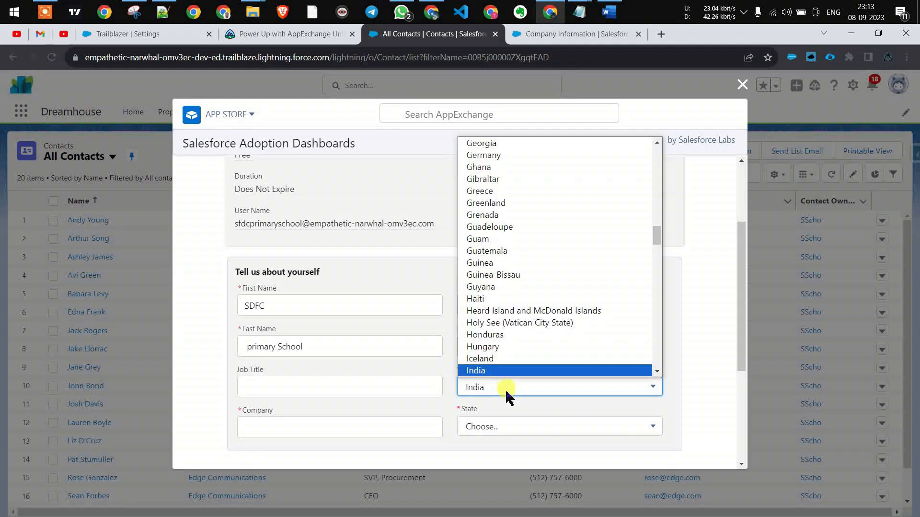
left_click(517, 372)
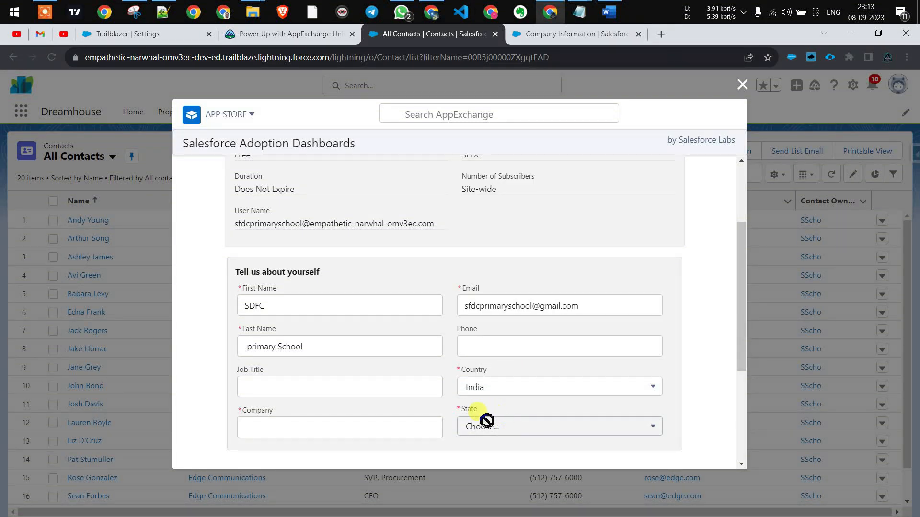
left_click(356, 422)
type("SDF")
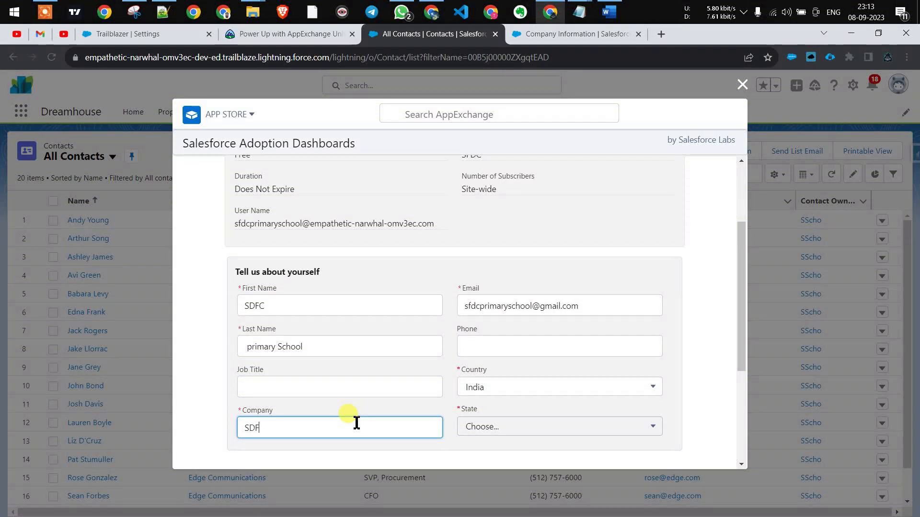
type("C Primar")
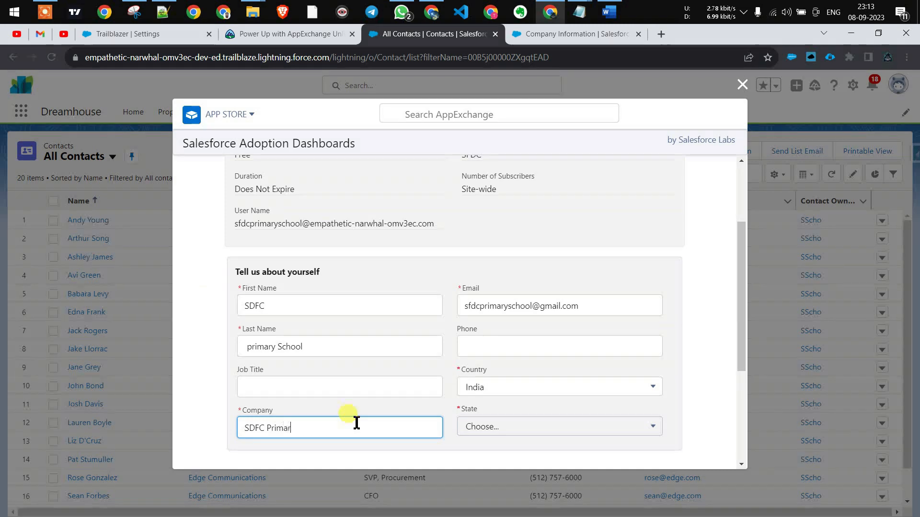
type("y School")
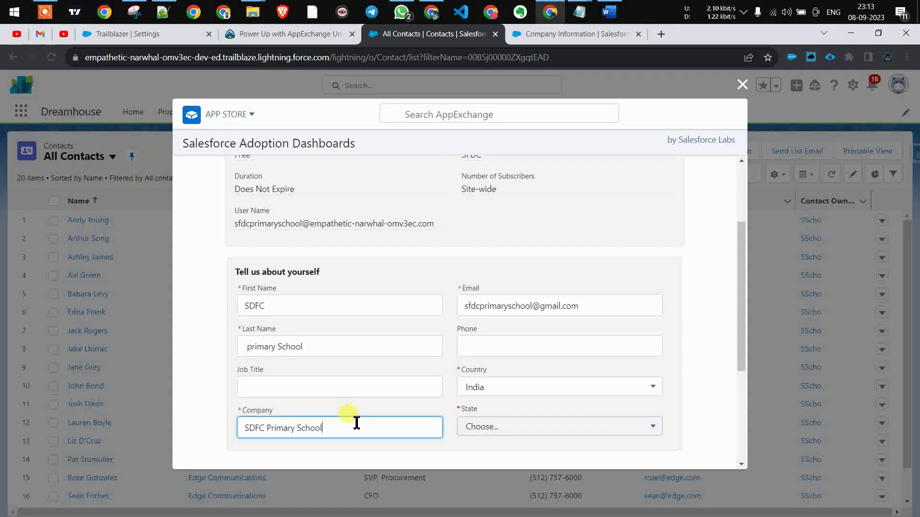
scroll(354, 423, "down", 2)
- Enter Administrator as the job title and keep India as the country
left_click(308, 271)
type("Administrator")
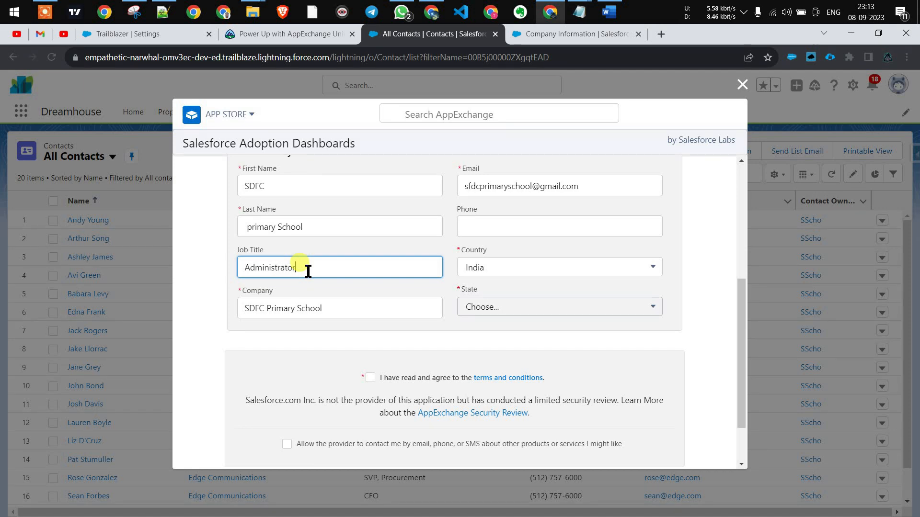
left_click(493, 308)
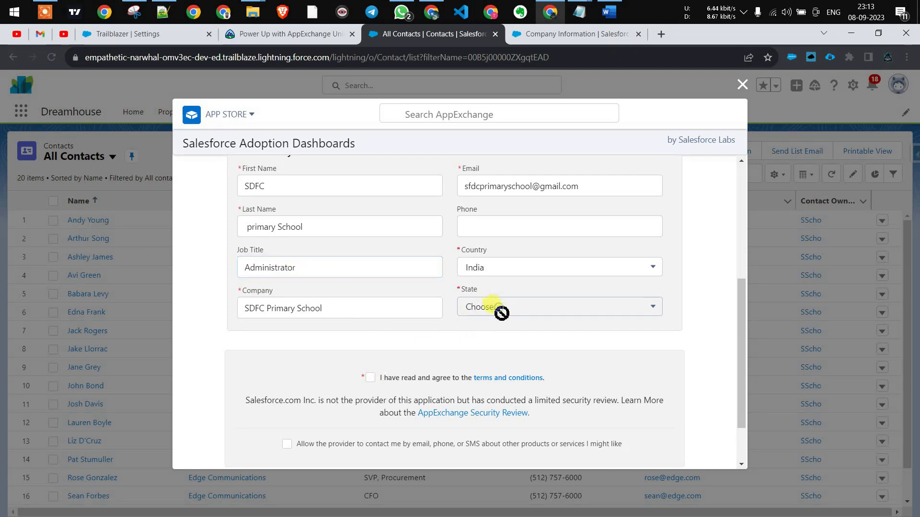
left_click(543, 273)
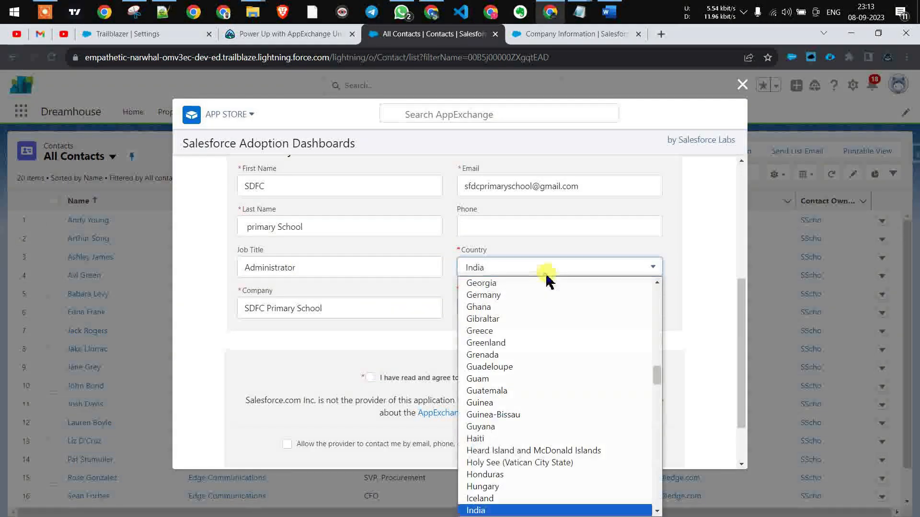
left_click(500, 510)
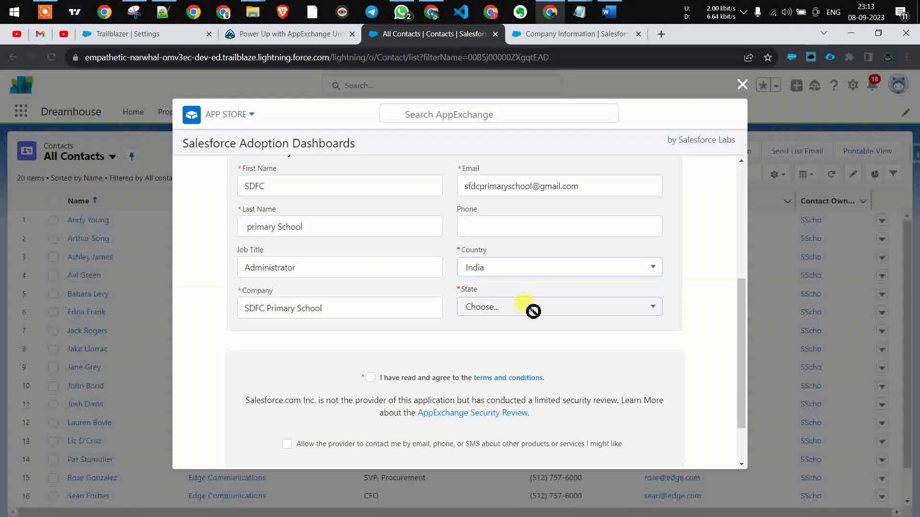
- Accept the terms, agree to provider contact, and confirm the install request
left_click(370, 378)
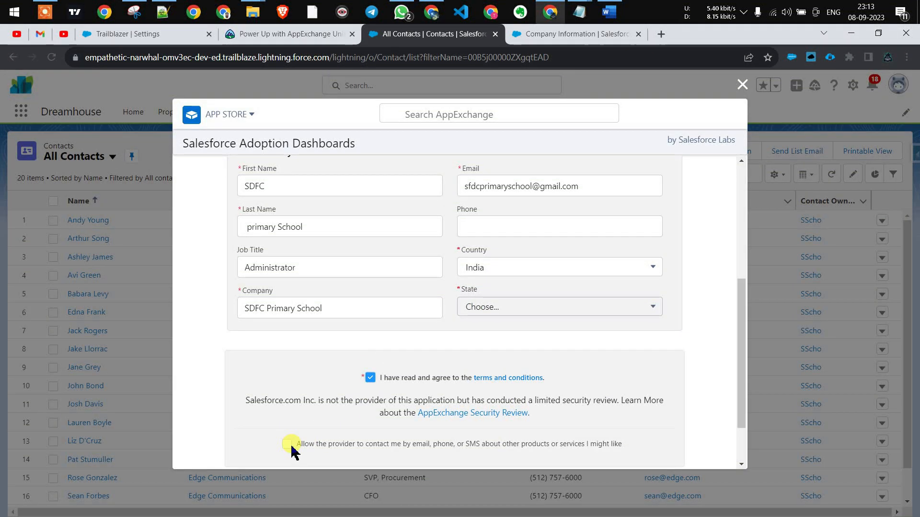
left_click(286, 444)
scroll(335, 407, "down", 2)
left_click(471, 430)
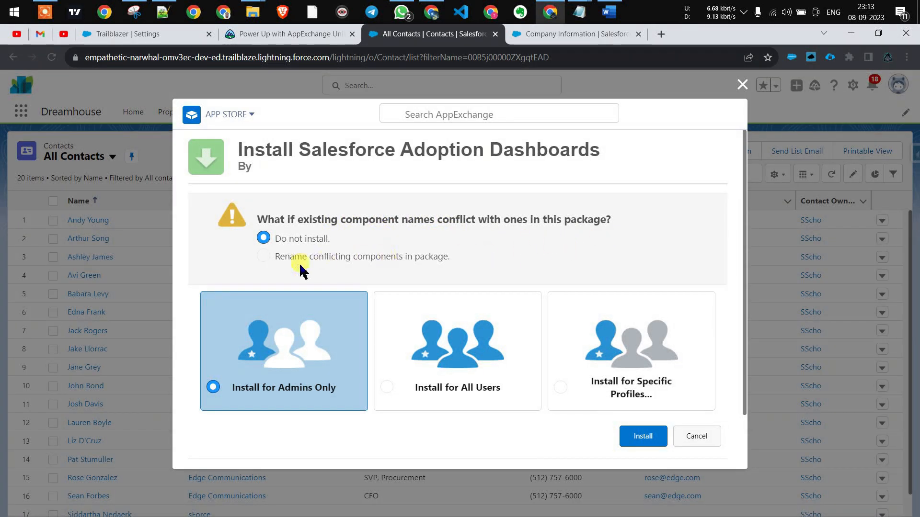
- Install version 1.0 for all users, renaming conflicting components in the package
left_click(265, 257)
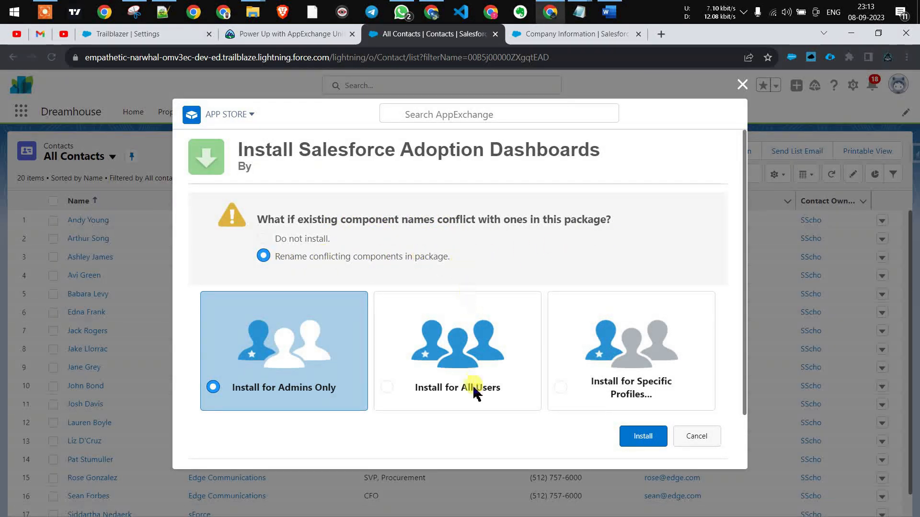
left_click(385, 391)
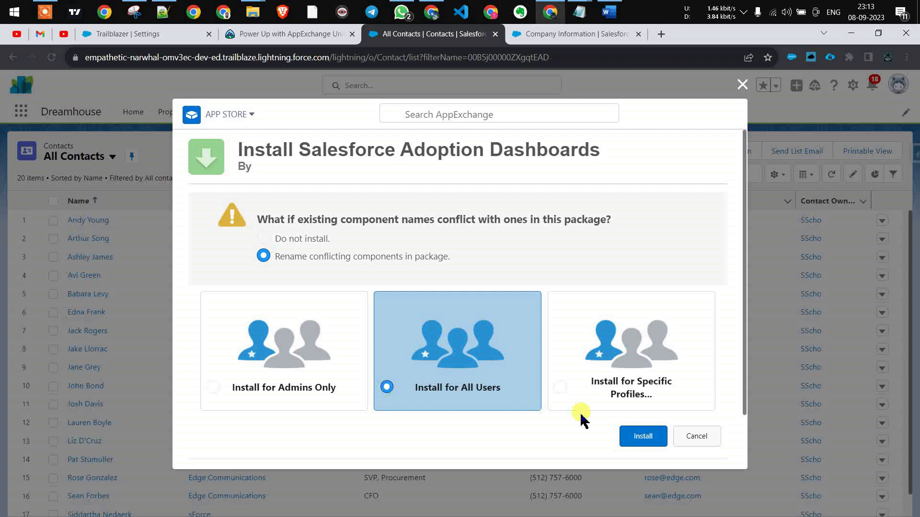
left_click(637, 438)
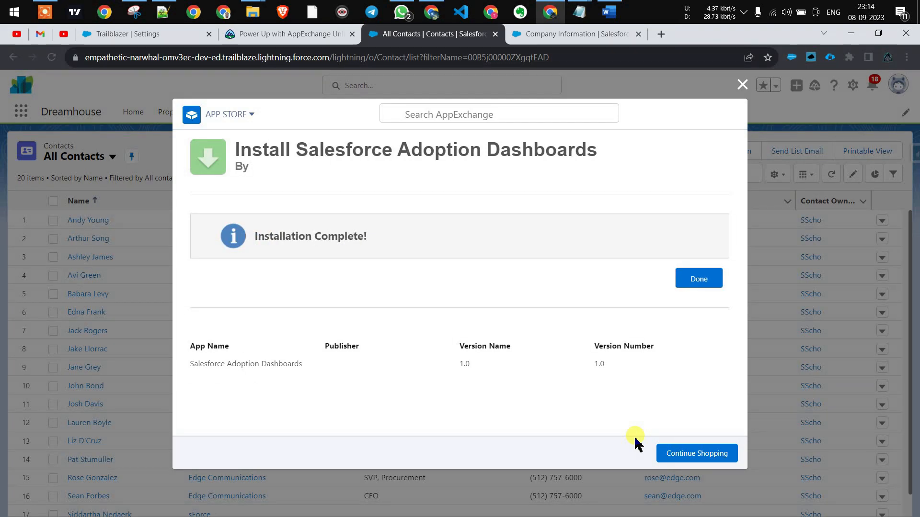
- Close the AppExchange window and reload the Company Information setup page
left_click(668, 450)
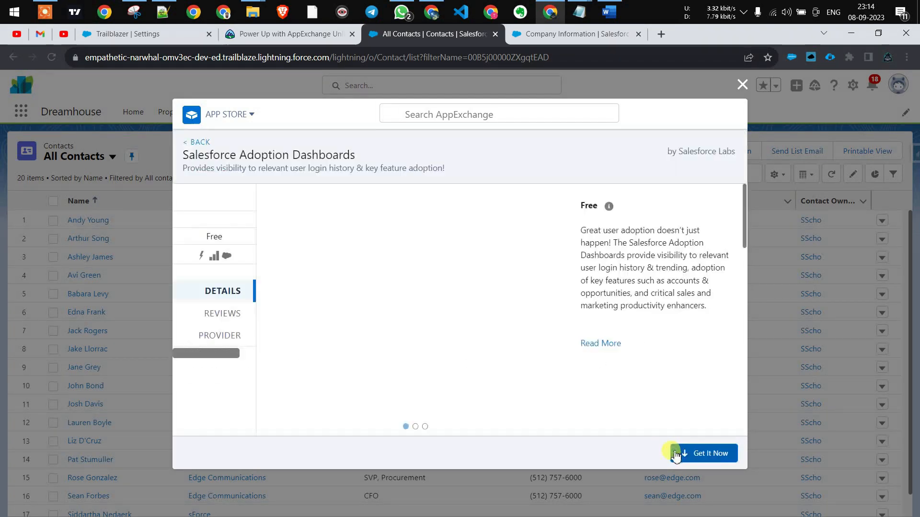
left_click(741, 86)
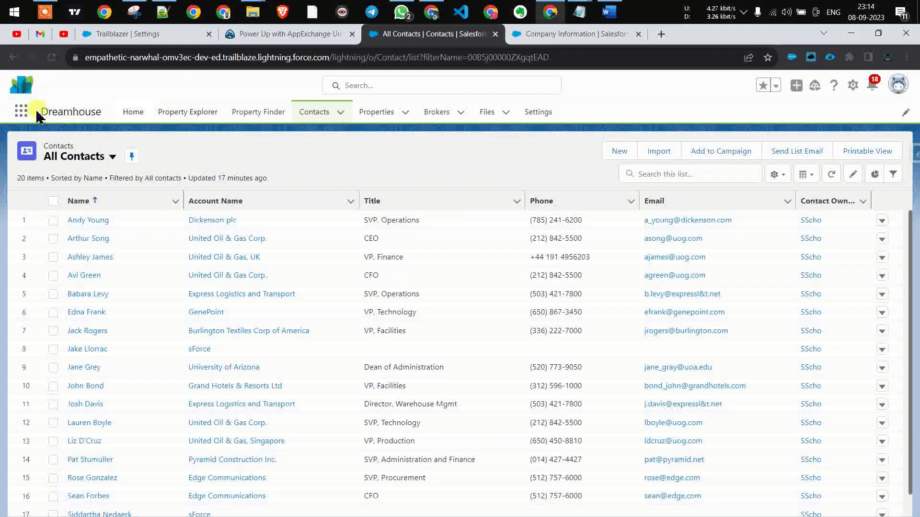
left_click(22, 112)
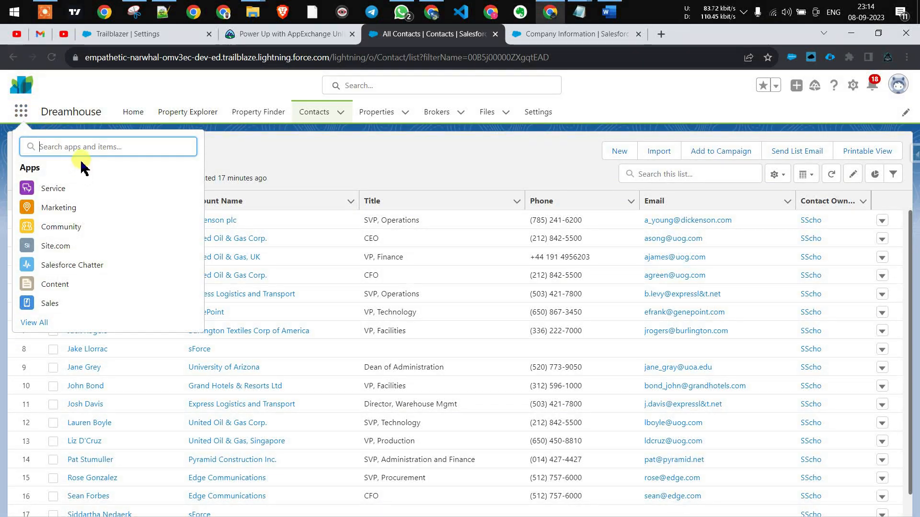
left_click(52, 57)
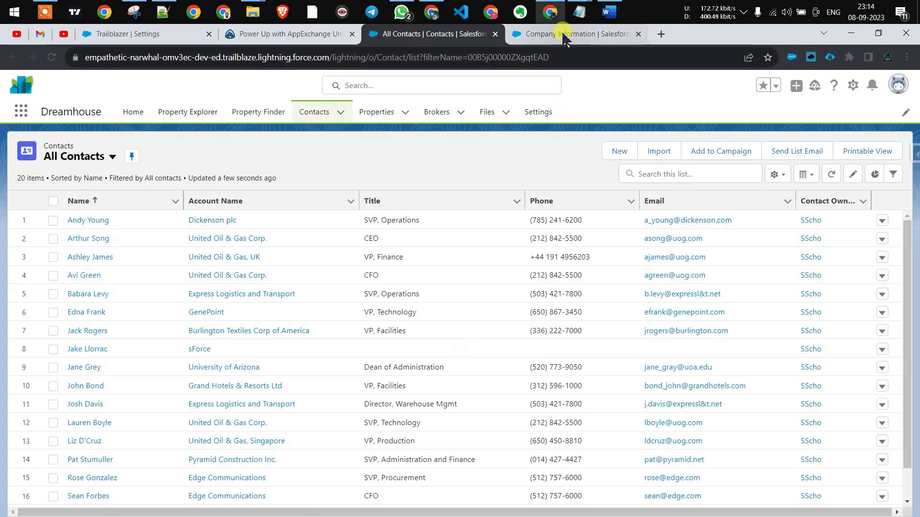
left_click(561, 34)
left_click(52, 57)
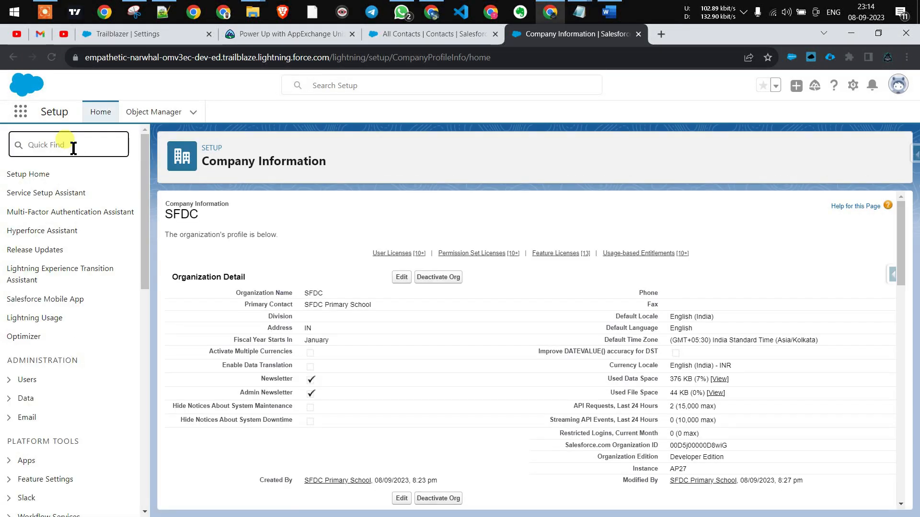
- Find Installed Packages via Quick Find 'install' and open the Salesforce Adoption Dashboards package details
left_click(73, 148)
type("install")
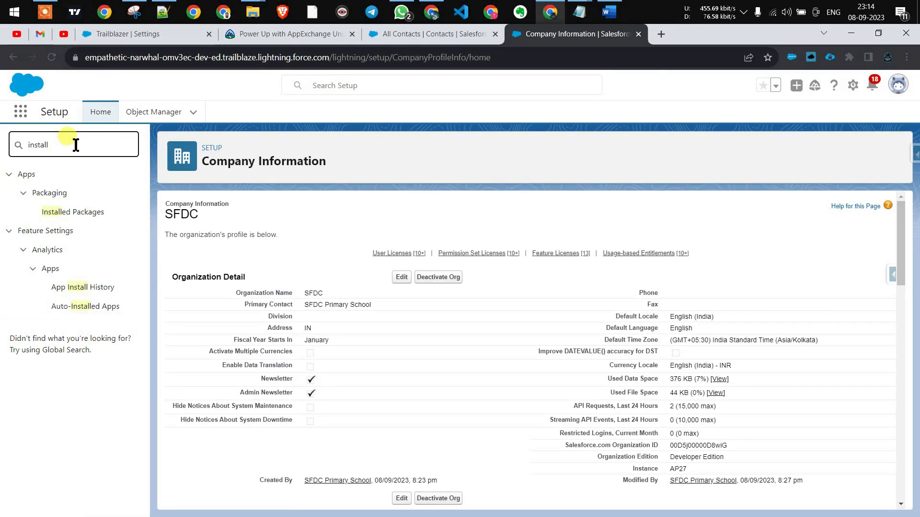
left_click(71, 215)
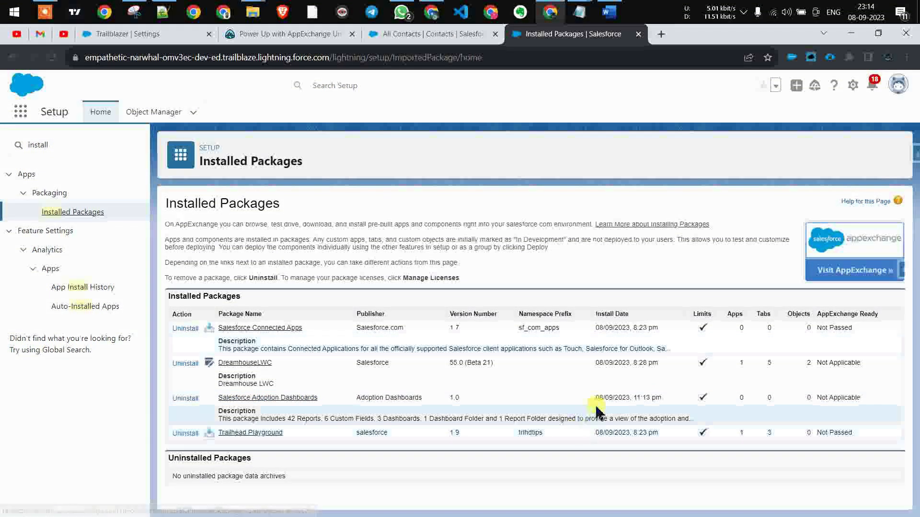
left_click(278, 399)
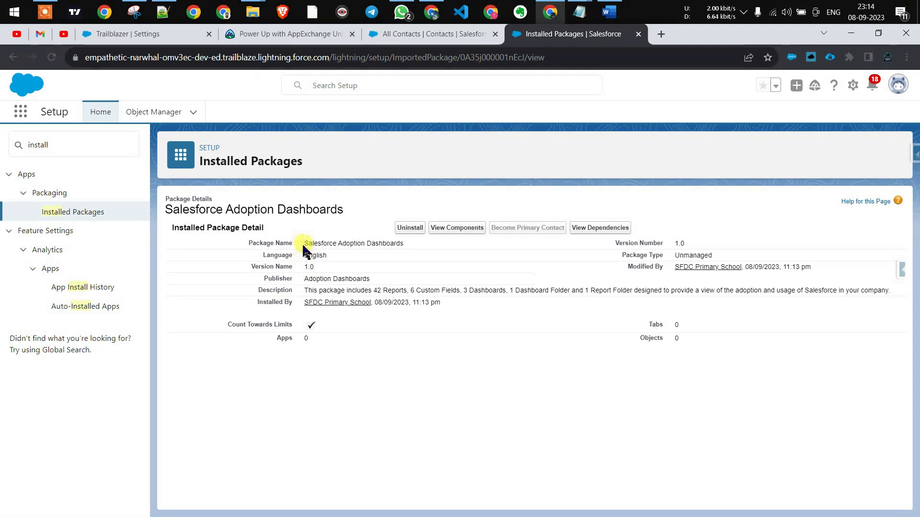
- View the package's components and scroll through its reports, dashboards, custom fields and folders
left_click(463, 236)
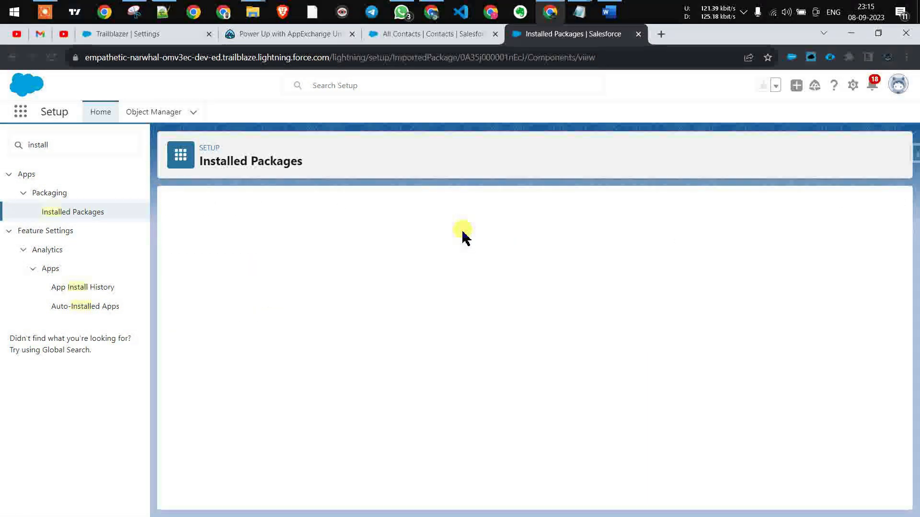
left_click_drag(171, 377, 341, 369)
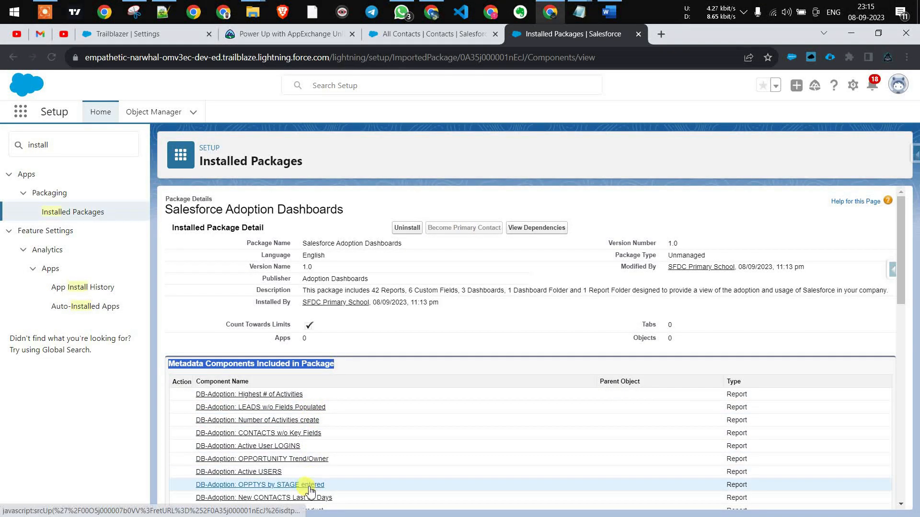
scroll(766, 408, "down", 10)
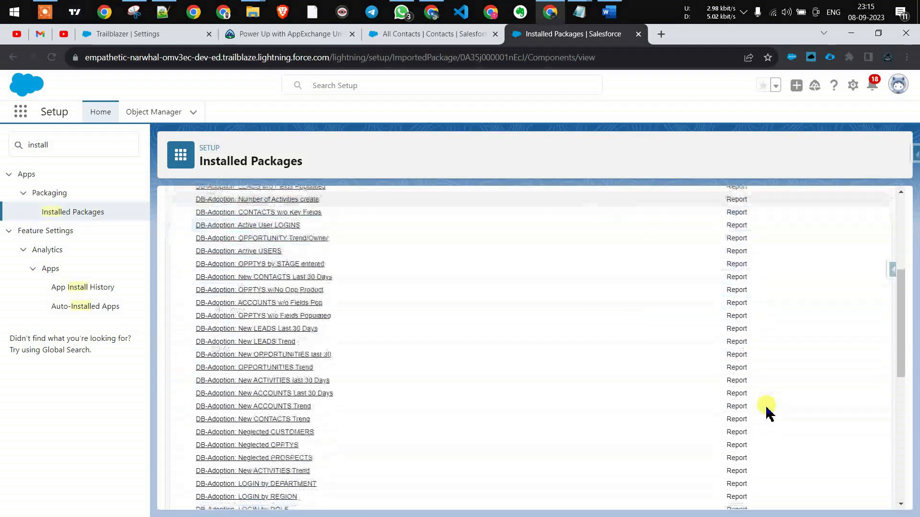
scroll(767, 412, "down", 3)
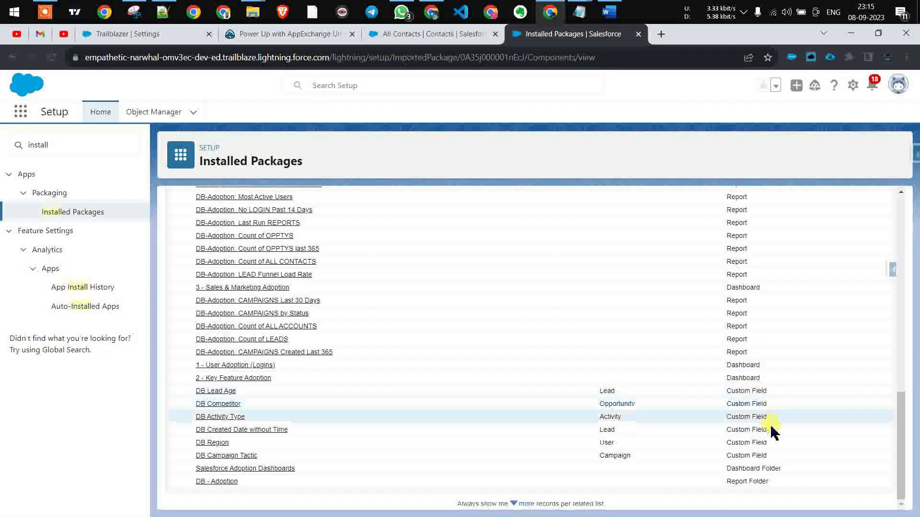